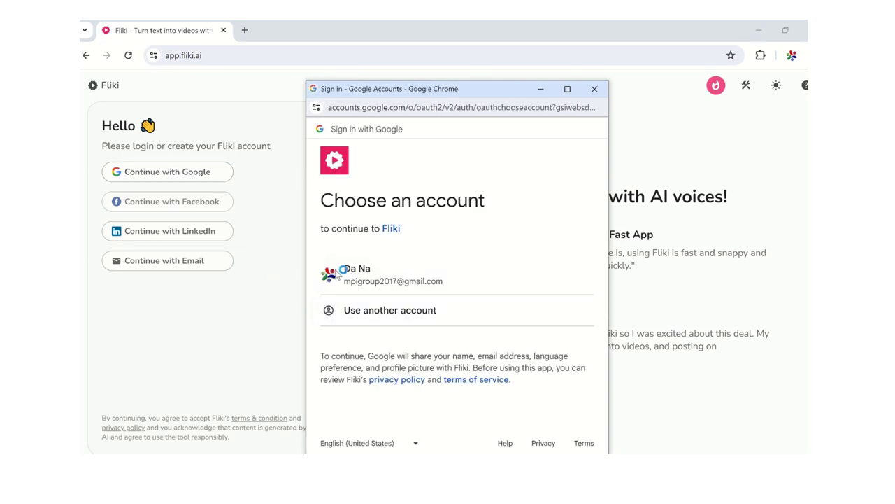
# Sign in to Fliki with the listed Google account and approve sharing its details.
pyautogui.click(361, 278)
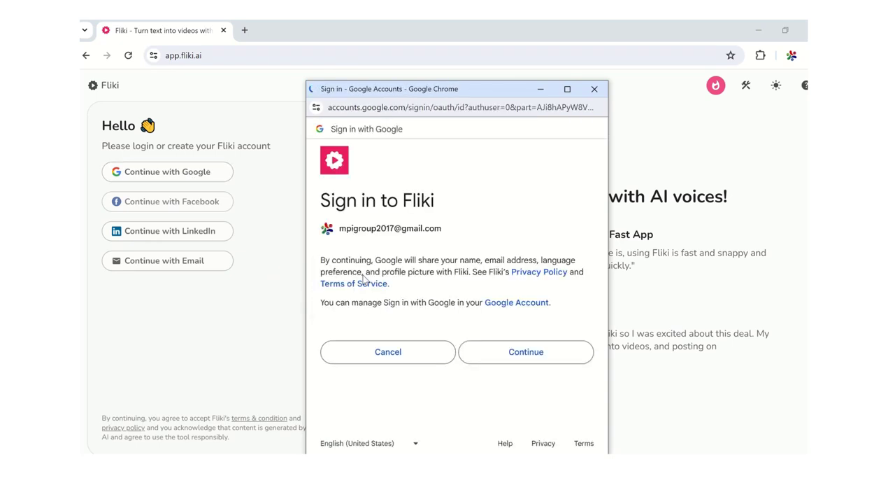
pyautogui.click(550, 349)
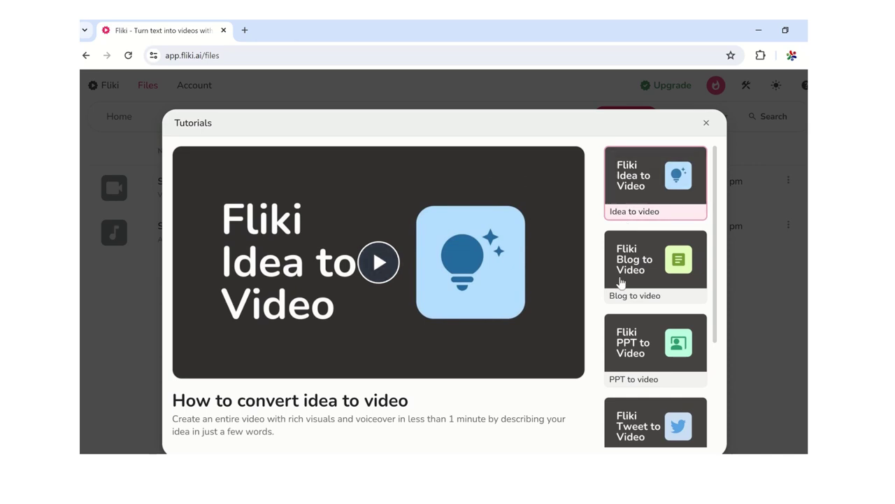
# Browse the tutorials, watch part of the Idea to video tutorial, and close the tutorials window.
pyautogui.scroll(-6, 630, 279)
pyautogui.scroll(6, 655, 280)
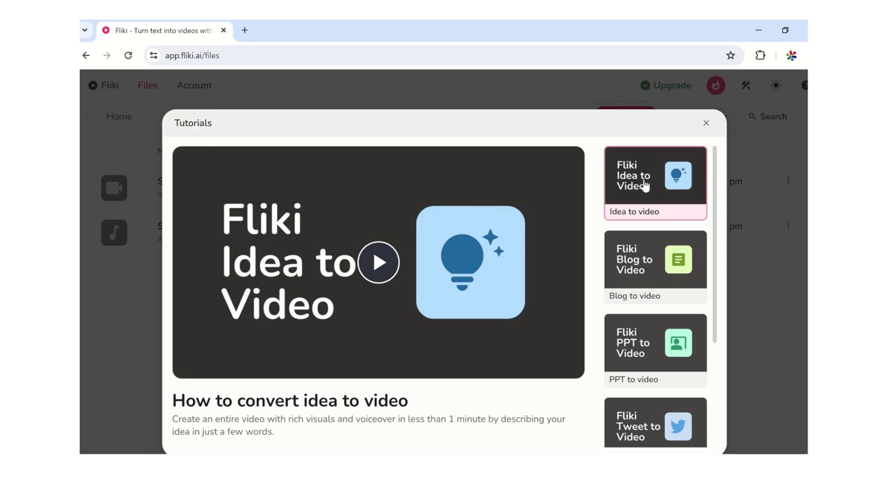
pyautogui.scroll(-1, 403, 313)
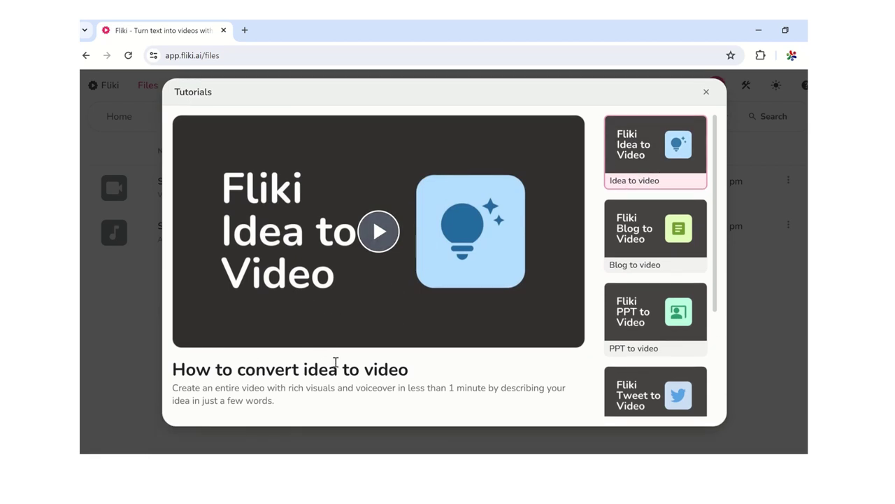
pyautogui.click(378, 234)
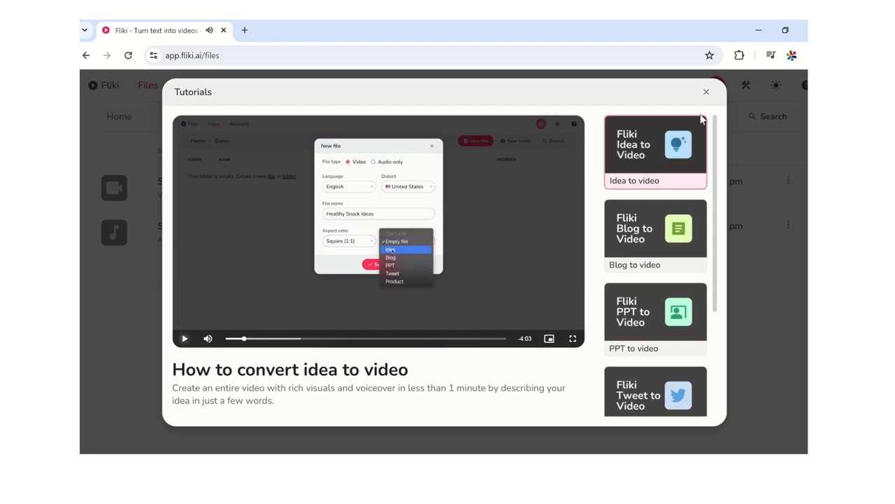
pyautogui.click(706, 93)
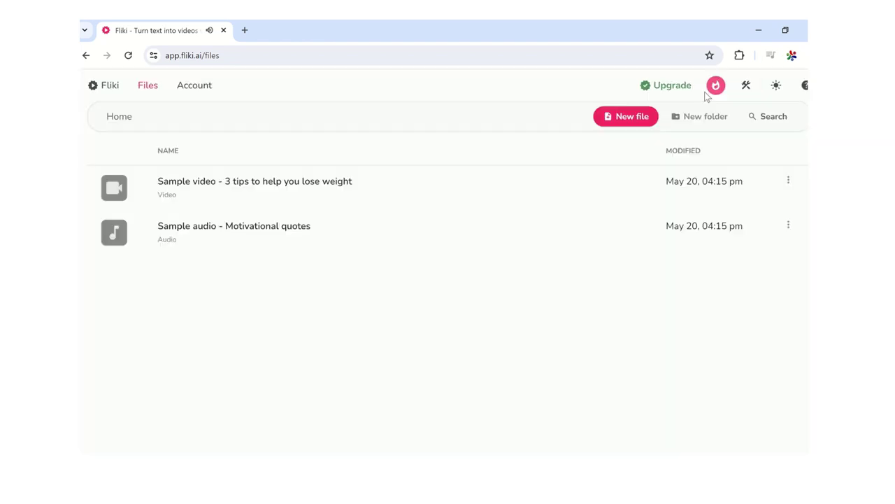
# Create a new video file named "Green Project" with the Portrait (9:16) aspect ratio, starting from an idea prompt.
pyautogui.click(617, 117)
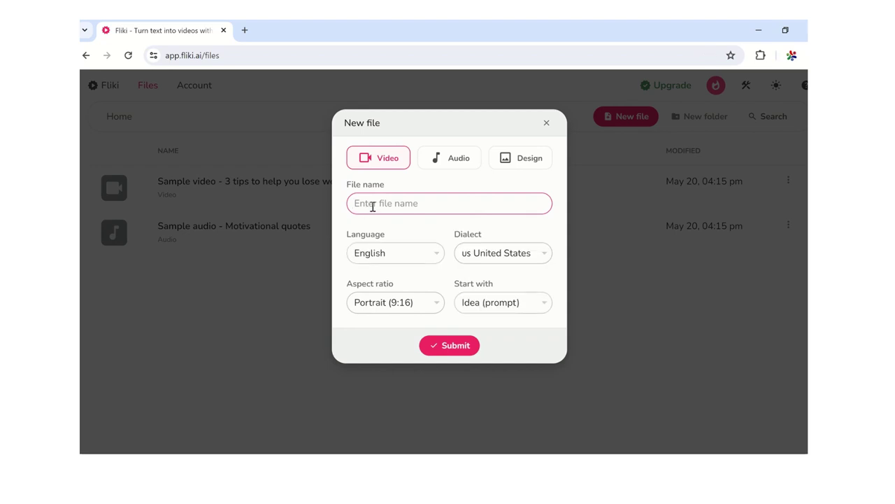
pyautogui.write('Green Project')
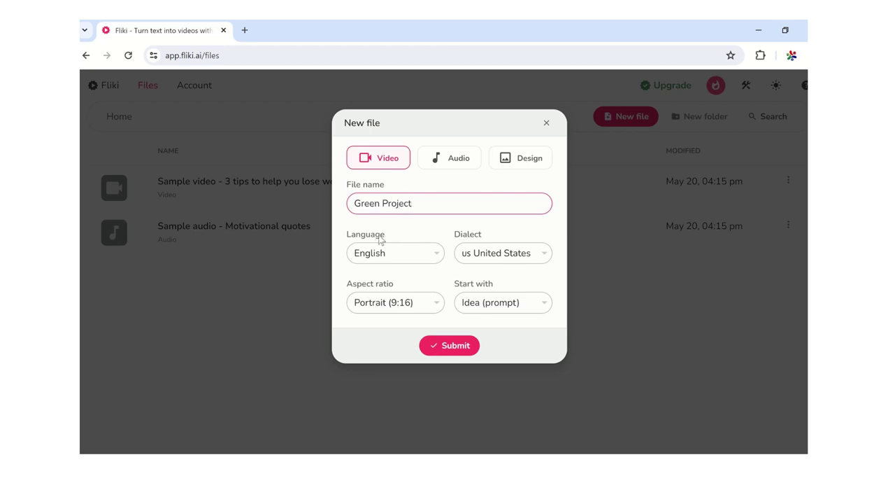
pyautogui.click(407, 310)
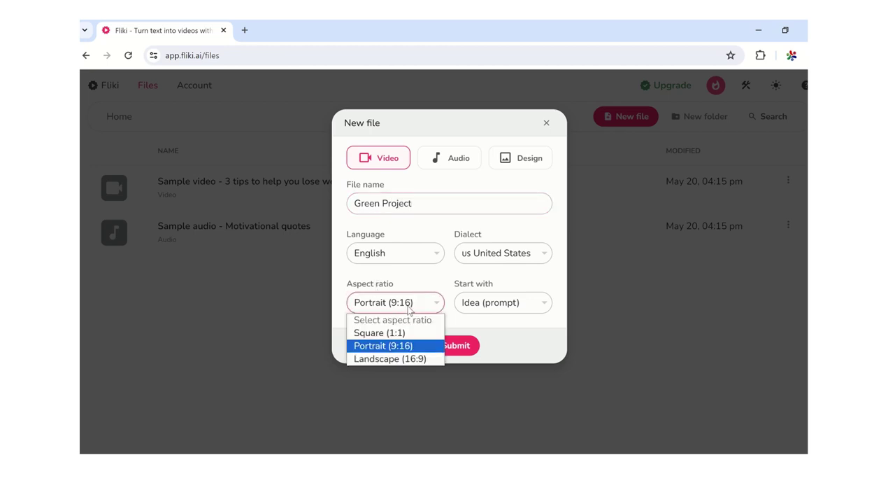
pyautogui.click(383, 345)
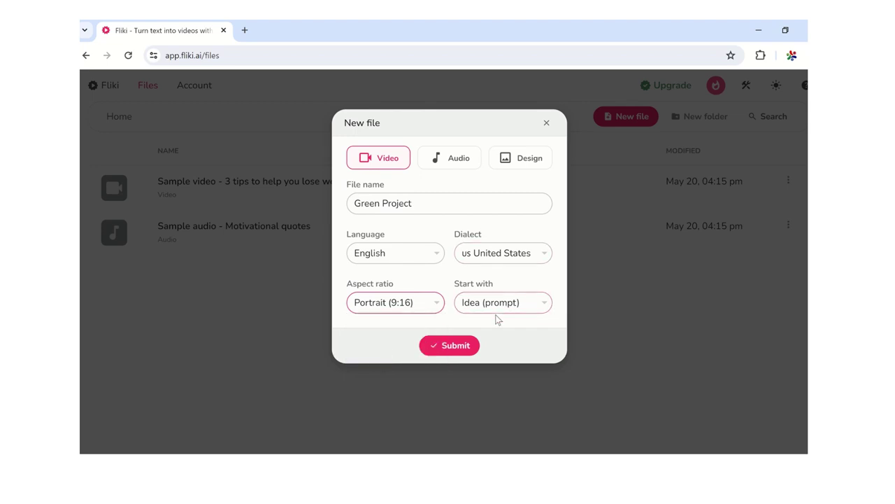
pyautogui.click(491, 259)
pyautogui.click(491, 259)
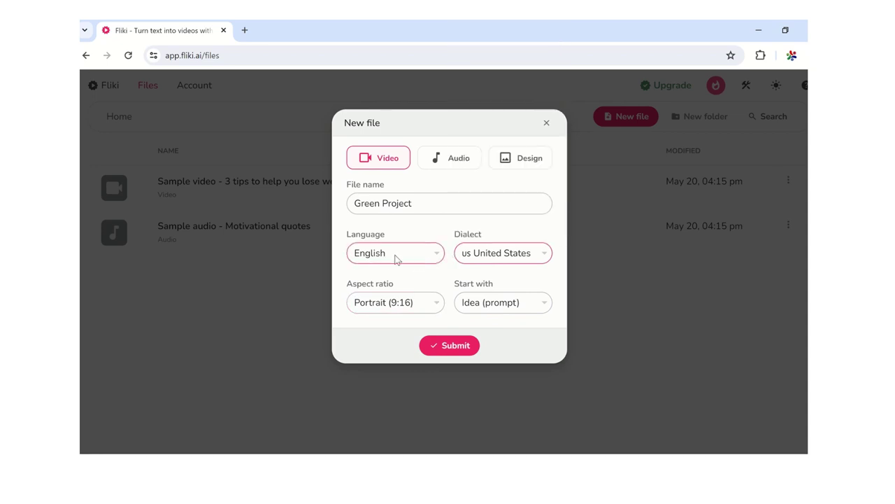
pyautogui.click(448, 346)
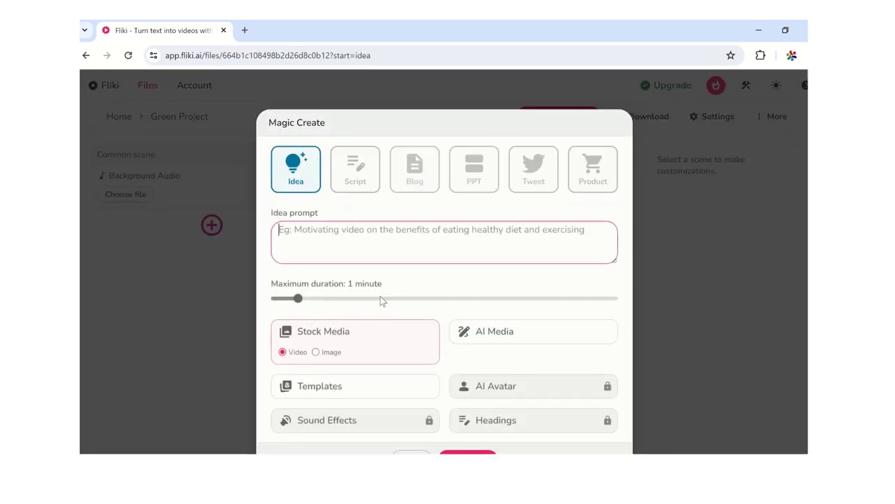
# Generate the video scenes from the idea prompt "Green Project" and allow the site's notifications.
pyautogui.click(329, 240)
pyautogui.write('https://app.fliki.ai')
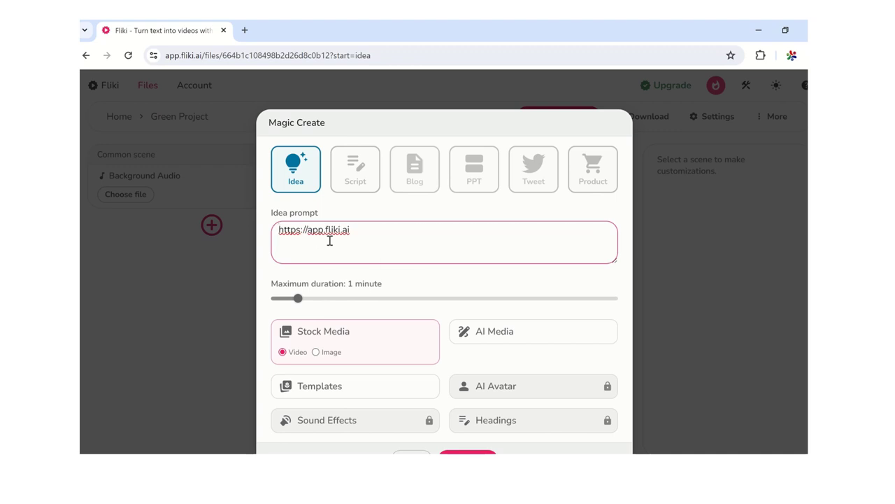
pyautogui.hotkey('ctrl', 'a')
pyautogui.write('Gr')
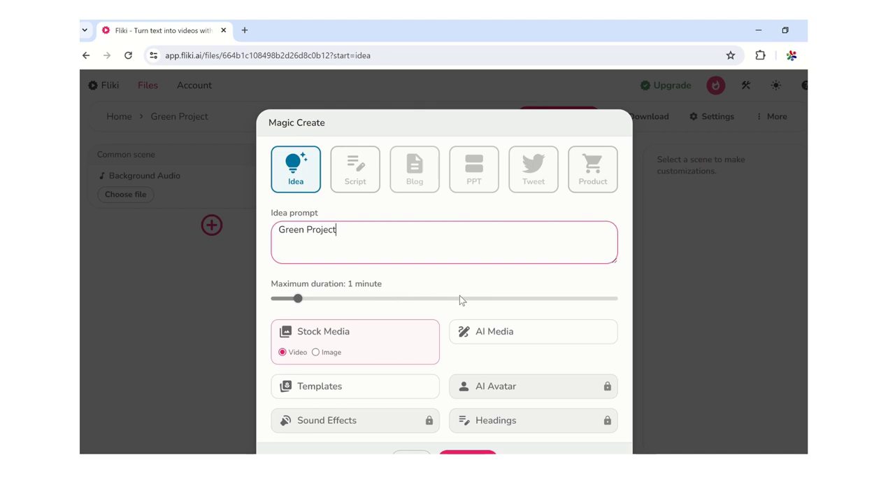
pyautogui.scroll(-1, 490, 286)
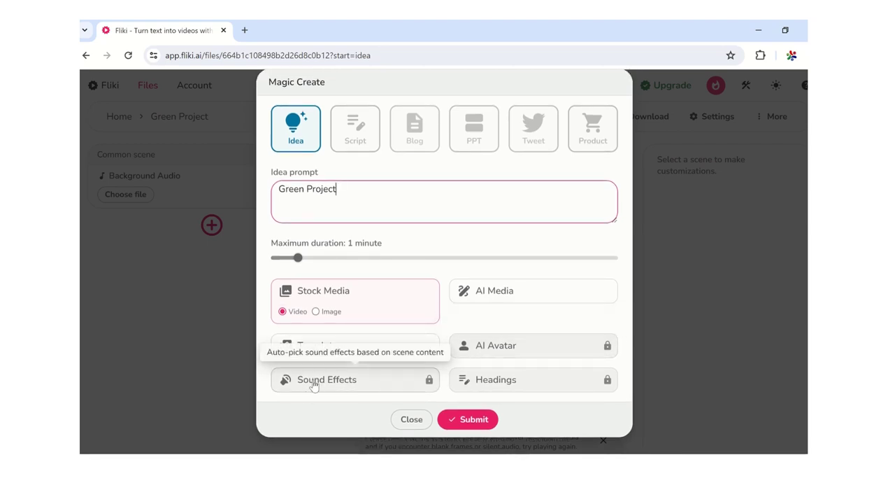
pyautogui.click(467, 419)
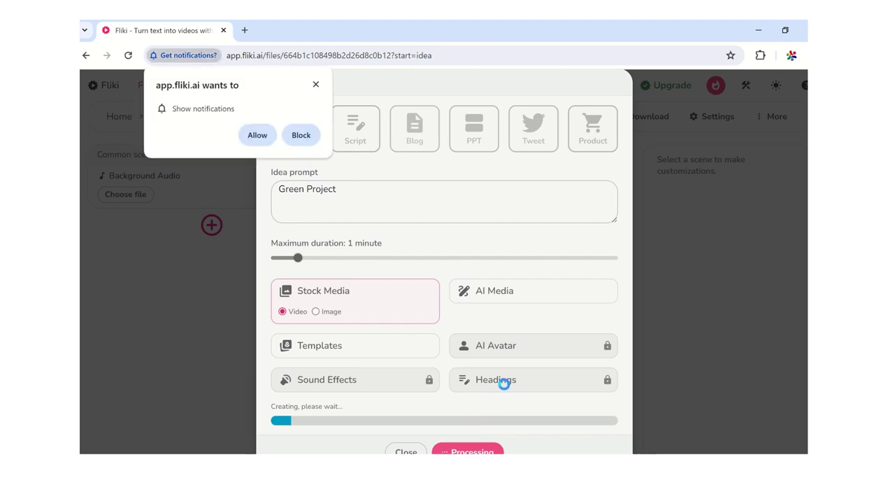
pyautogui.click(255, 135)
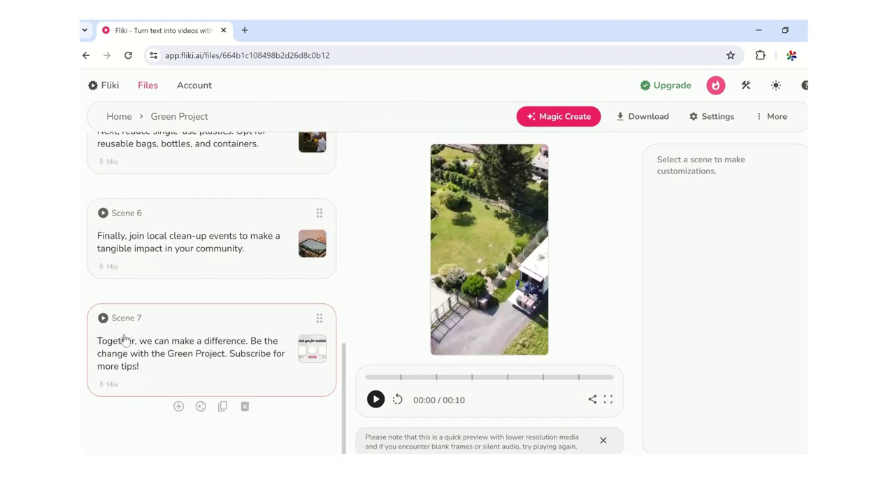
# Review the generated scenes and set the common scene's background audio to the stock track Summer Vibe.
pyautogui.scroll(3, 125, 336)
pyautogui.scroll(6, 140, 230)
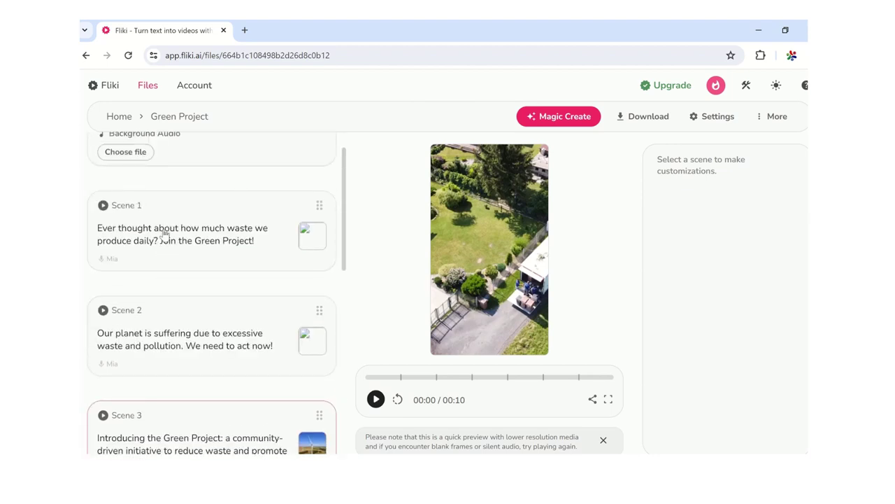
pyautogui.scroll(-3, 130, 284)
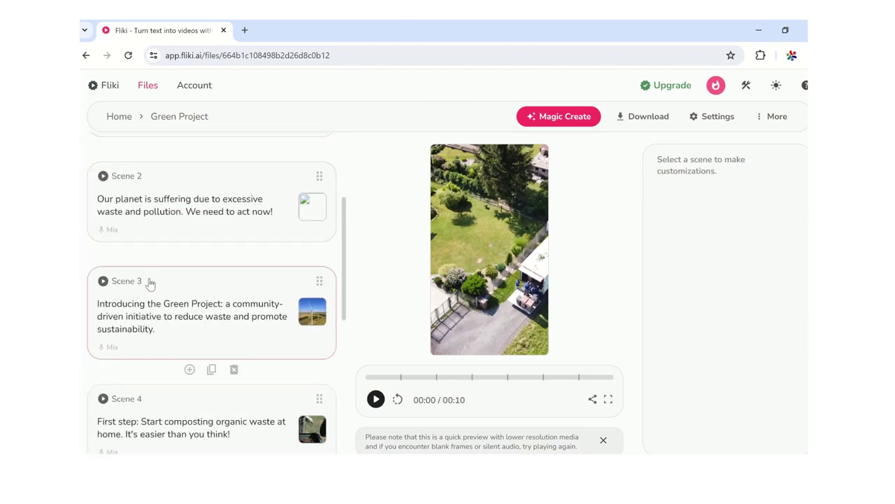
pyautogui.scroll(3, 149, 282)
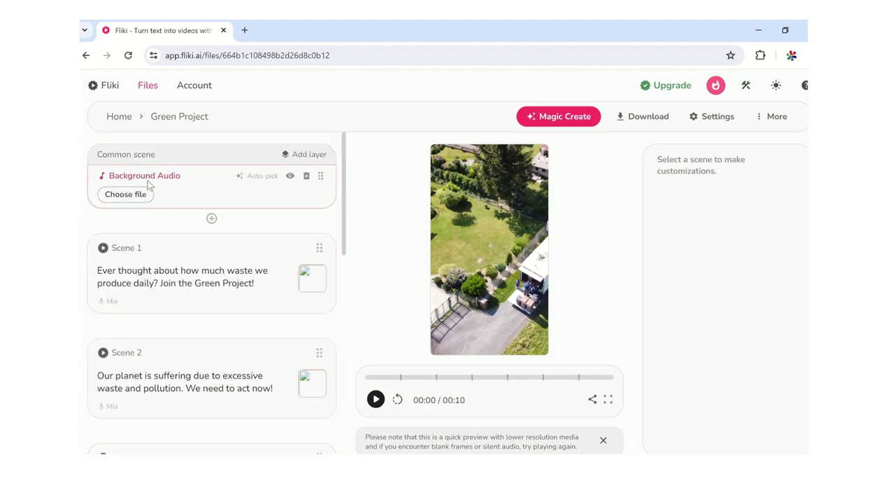
pyautogui.click(135, 197)
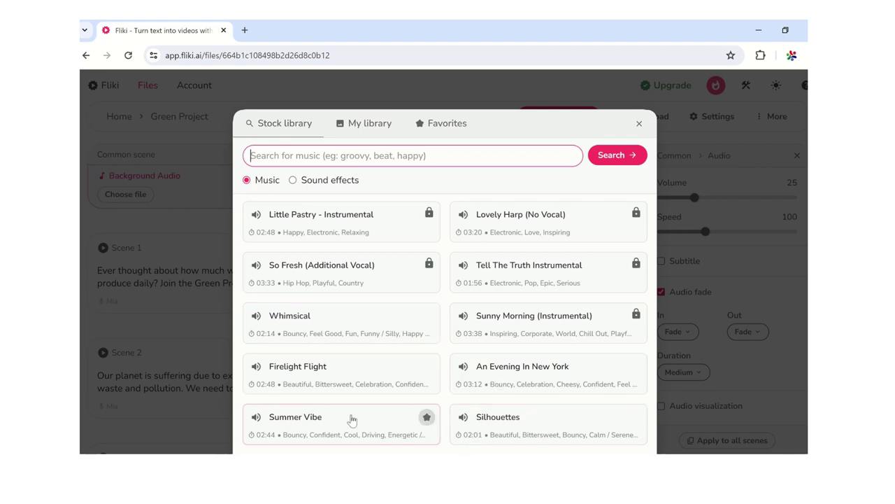
pyautogui.click(322, 426)
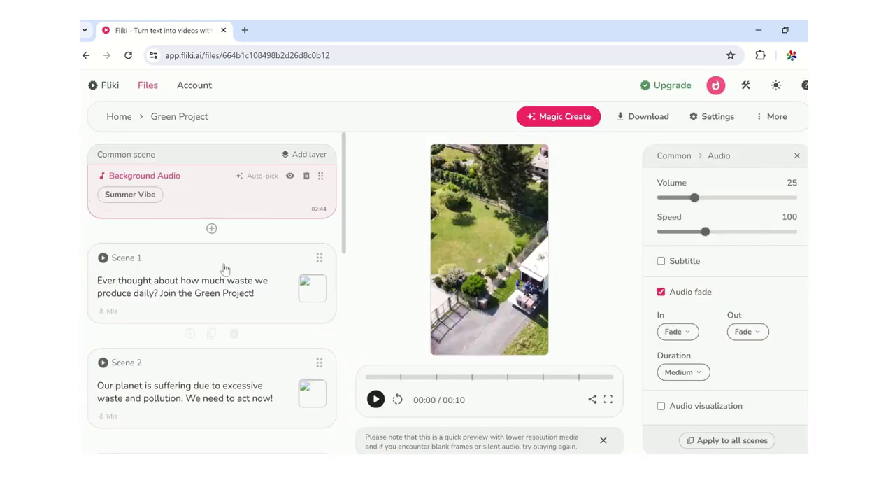
# Play the video preview through the opening scenes and pause it.
pyautogui.scroll(-1, 260, 275)
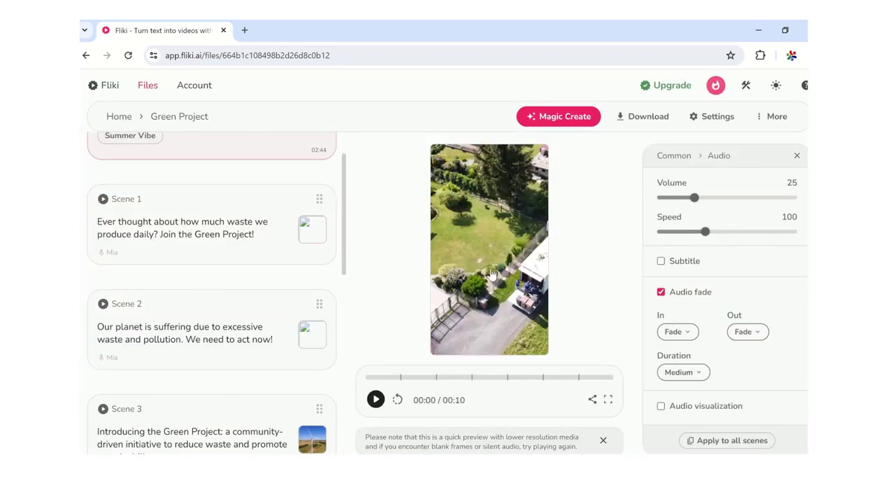
pyautogui.click(376, 399)
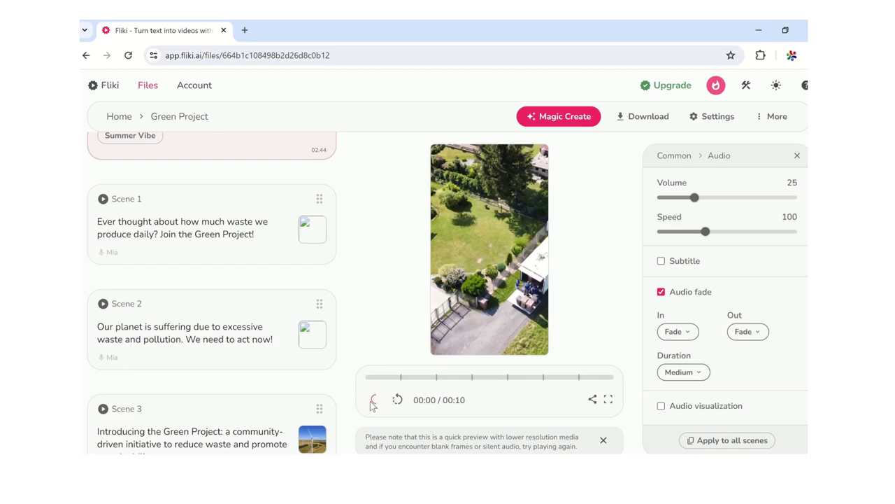
pyautogui.scroll(-3, 256, 330)
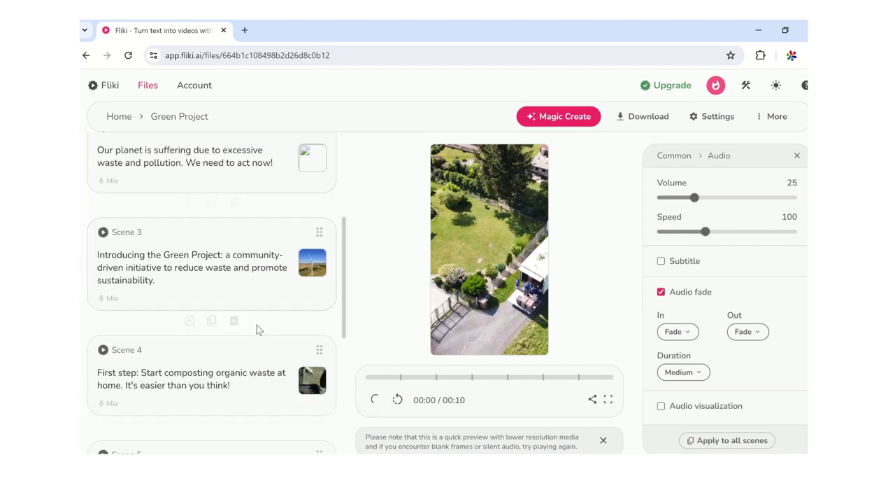
pyautogui.scroll(3, 265, 366)
pyautogui.scroll(1, 309, 239)
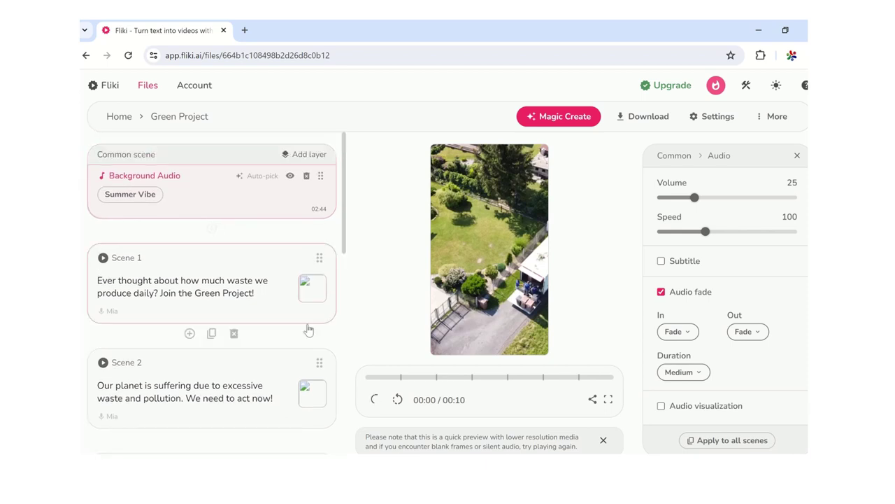
pyautogui.click(375, 400)
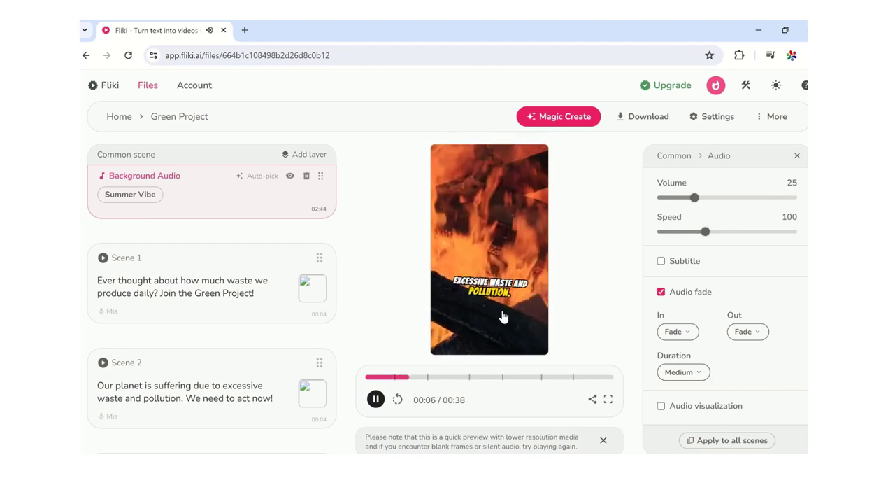
pyautogui.click(375, 400)
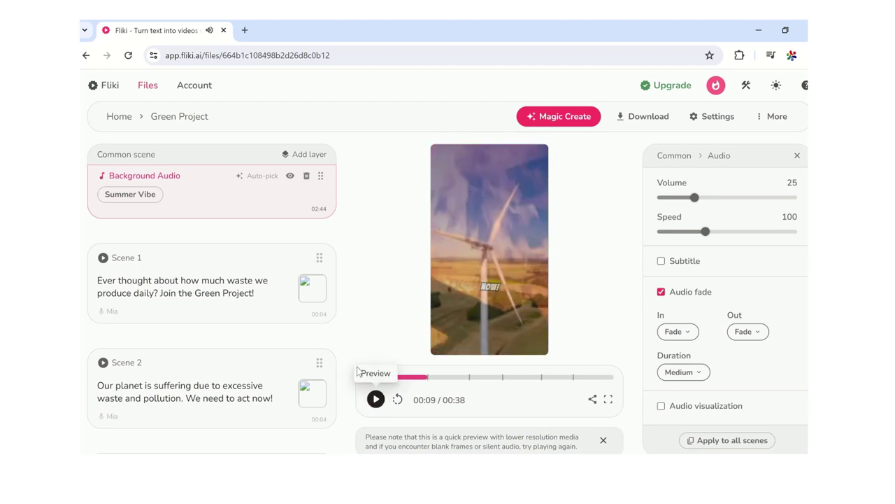
# Auto-generate a Cinematic AI image for Scene 1 and use it as the scene's media.
pyautogui.click(313, 294)
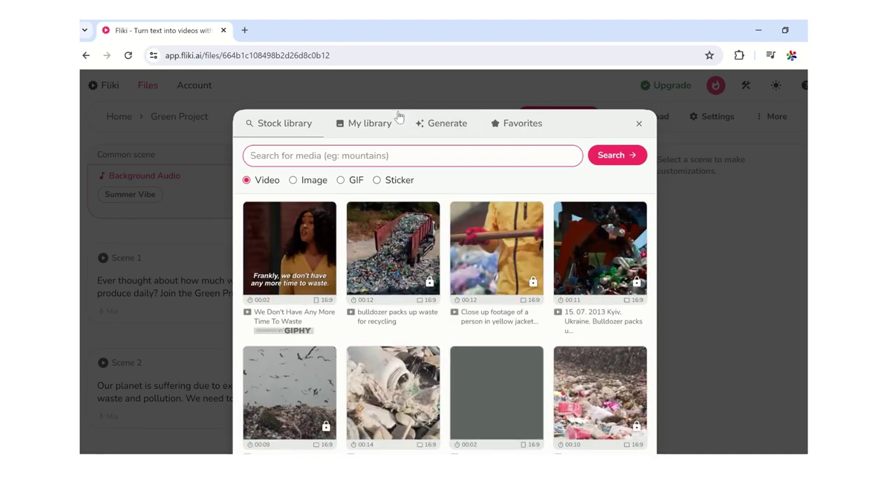
pyautogui.click(445, 124)
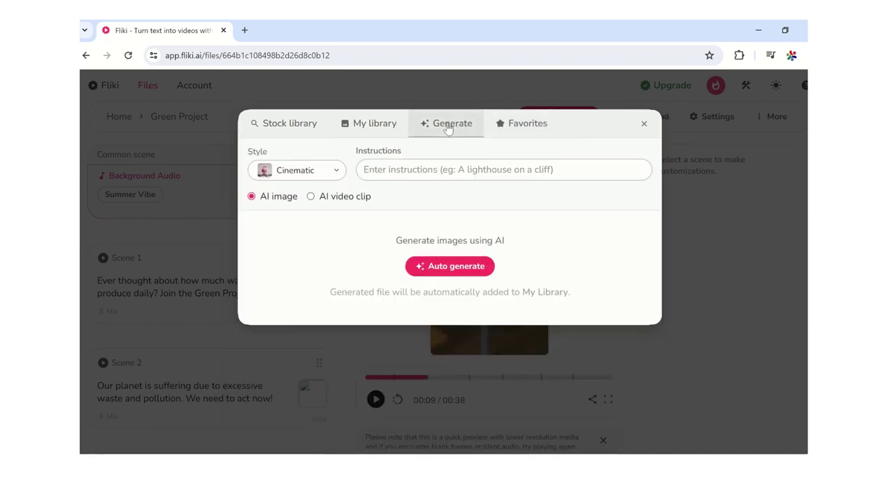
pyautogui.click(413, 265)
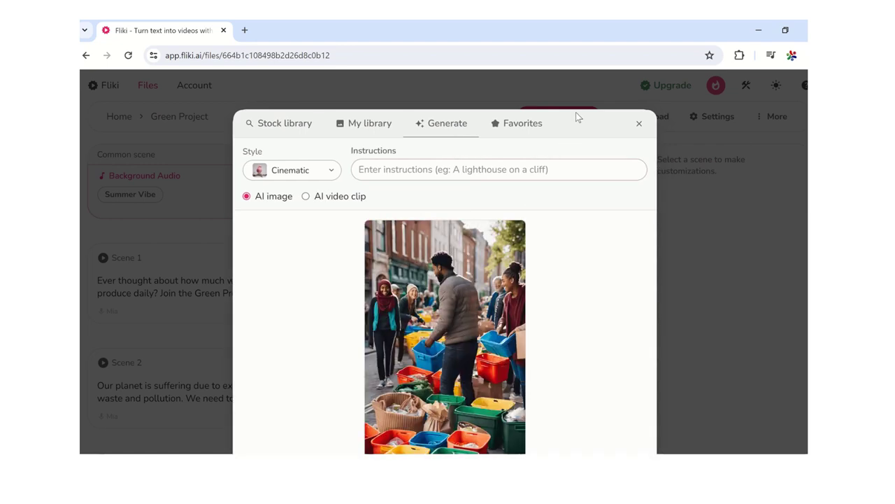
pyautogui.scroll(-2, 460, 308)
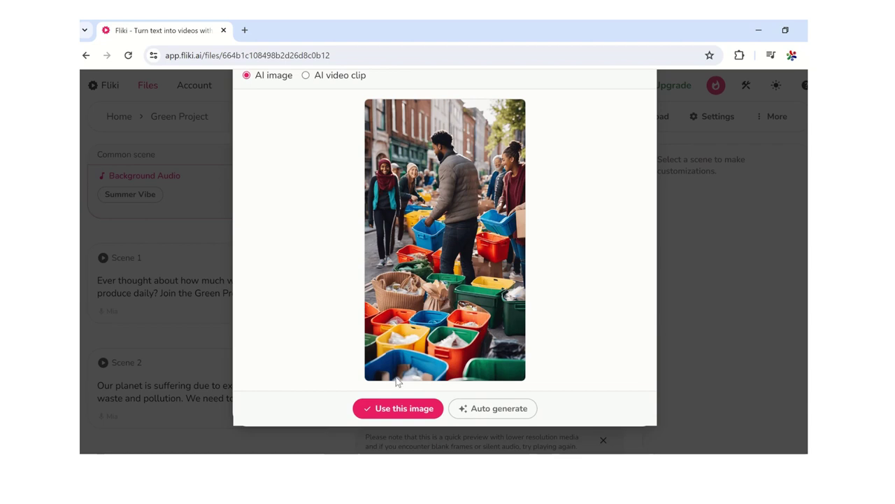
pyautogui.click(395, 409)
# Auto-generate a Cinematic AI image for Scene 2 and use it as the scene's media.
pyautogui.moveTo(222, 337)
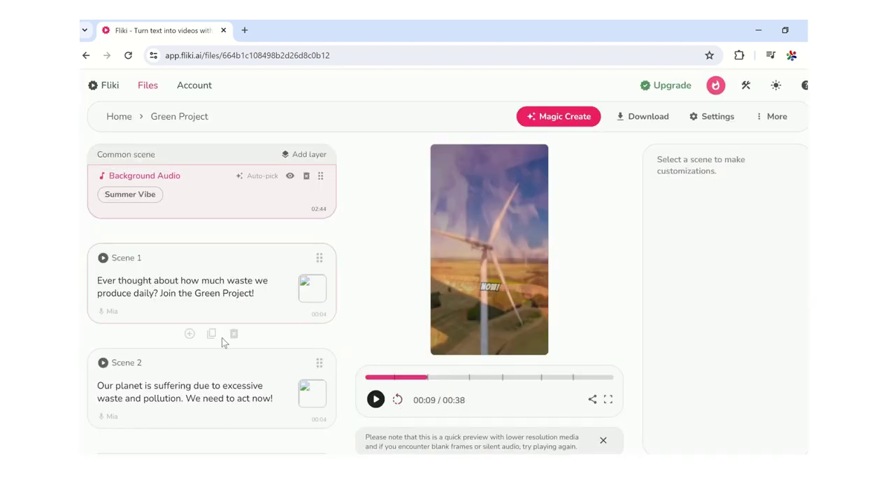
pyautogui.scroll(-1, 267, 341)
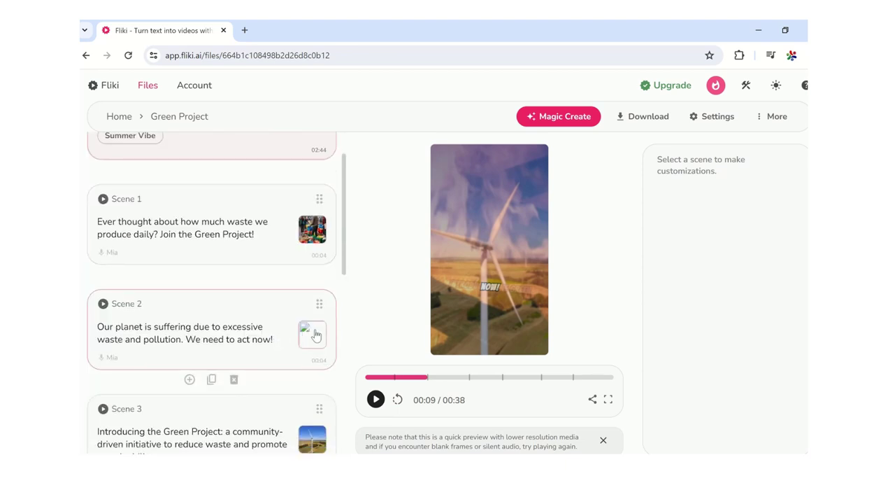
pyautogui.click(315, 332)
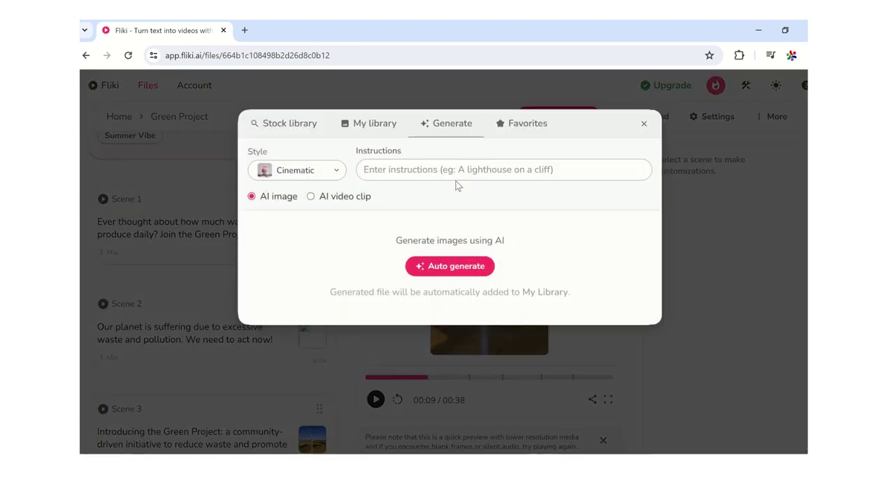
pyautogui.click(442, 270)
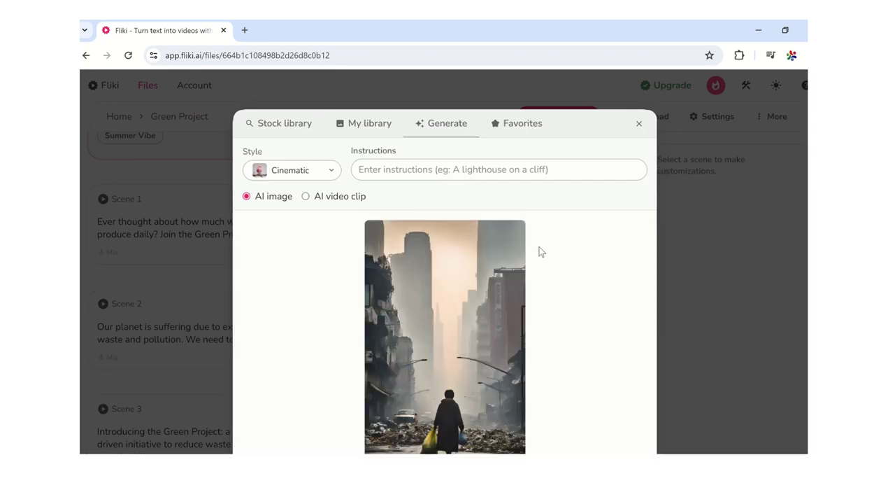
pyautogui.scroll(-2, 511, 315)
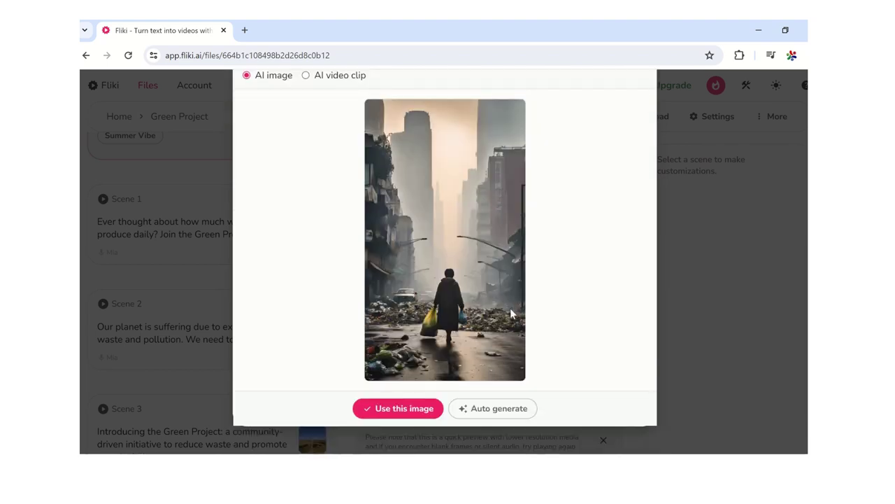
pyautogui.click(403, 411)
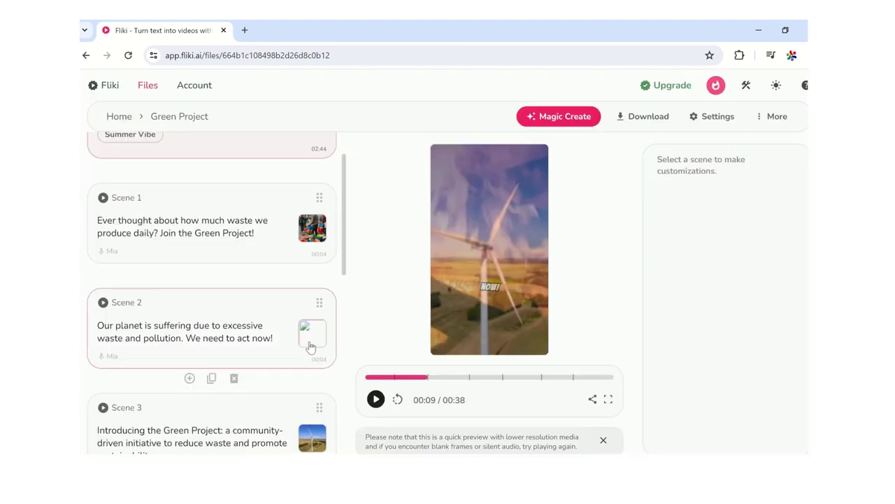
# Auto-generate a Cinematic AI image for Scene 3 and use it as the scene's media.
pyautogui.scroll(-2, 311, 346)
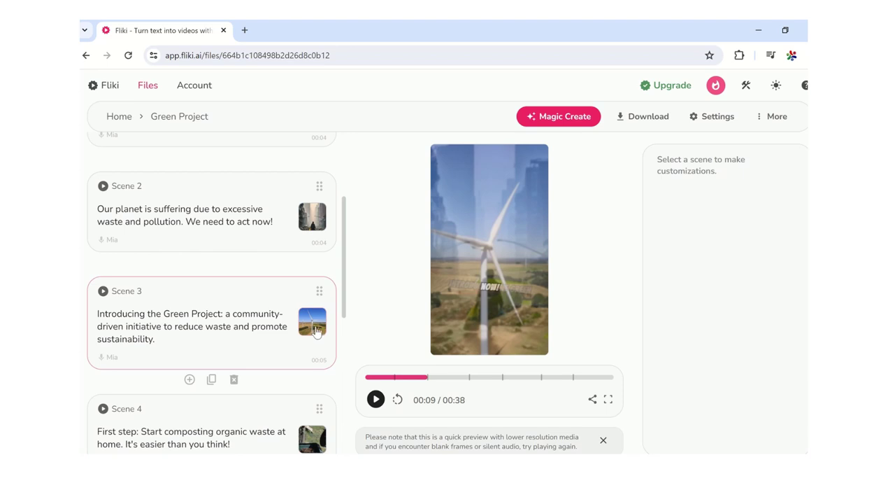
pyautogui.click(316, 328)
pyautogui.click(421, 267)
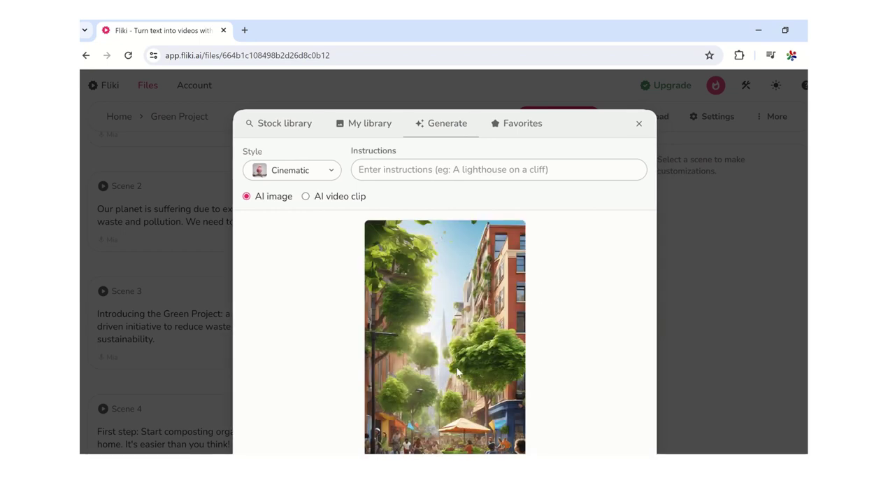
pyautogui.scroll(-2, 457, 372)
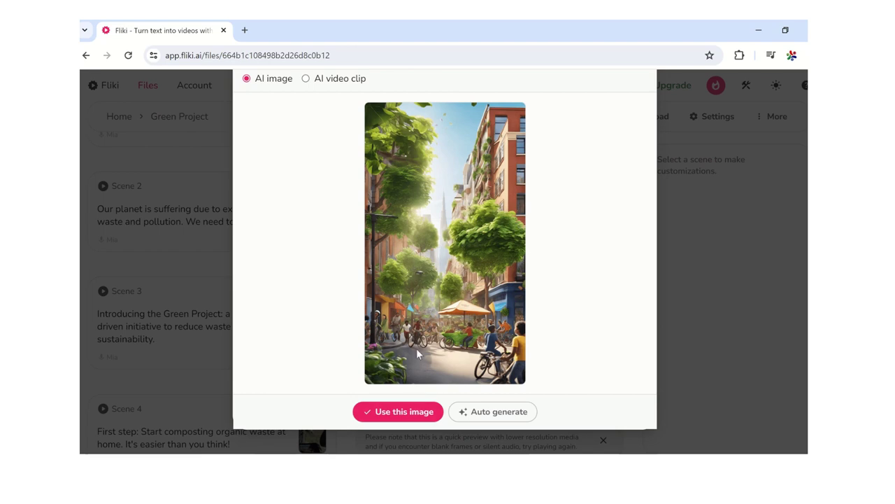
pyautogui.click(398, 412)
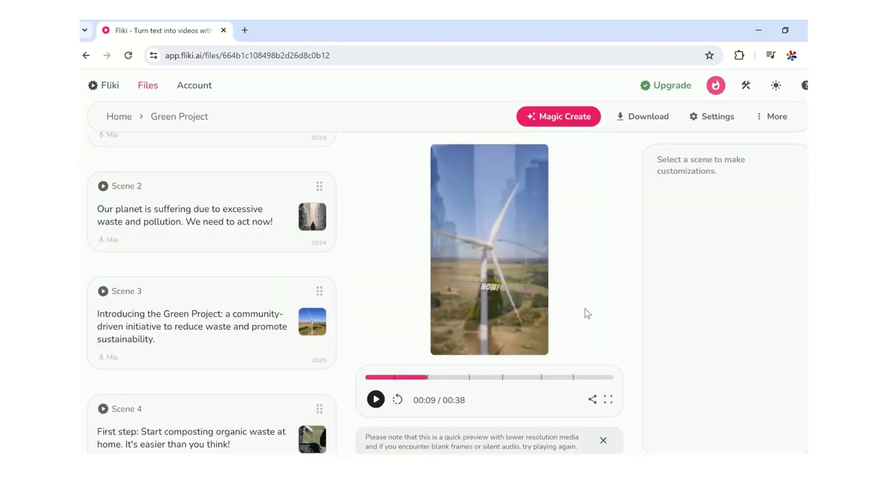
# Auto-generate a Cinematic AI image for Scene 5, regenerate it twice, and use the third version as the scene's media.
pyautogui.scroll(-3, 346, 319)
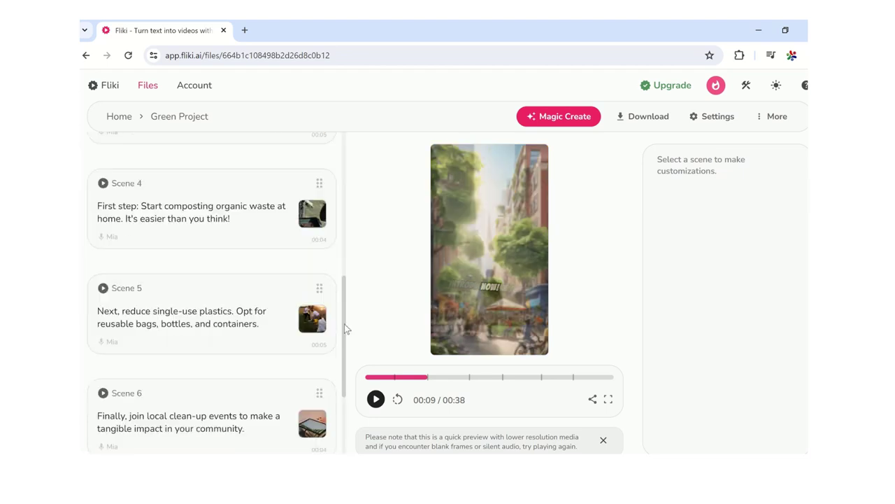
pyautogui.click(314, 309)
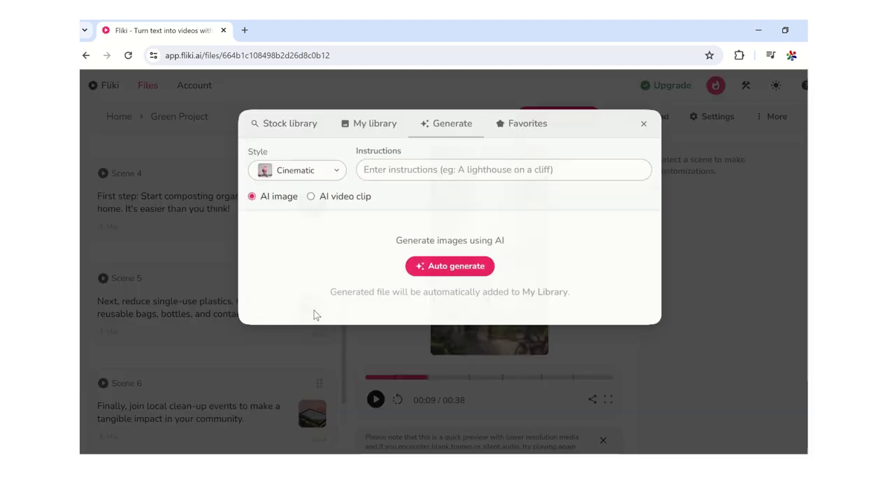
pyautogui.click(439, 270)
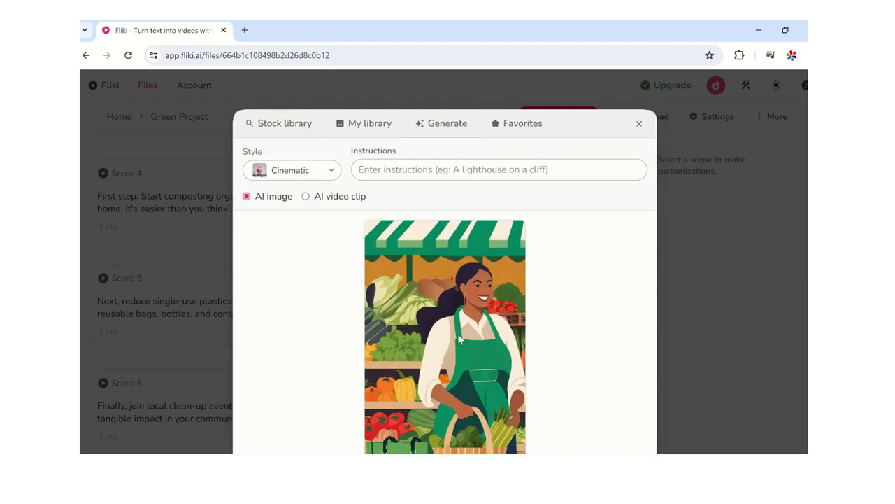
pyautogui.scroll(-3, 462, 336)
pyautogui.click(493, 407)
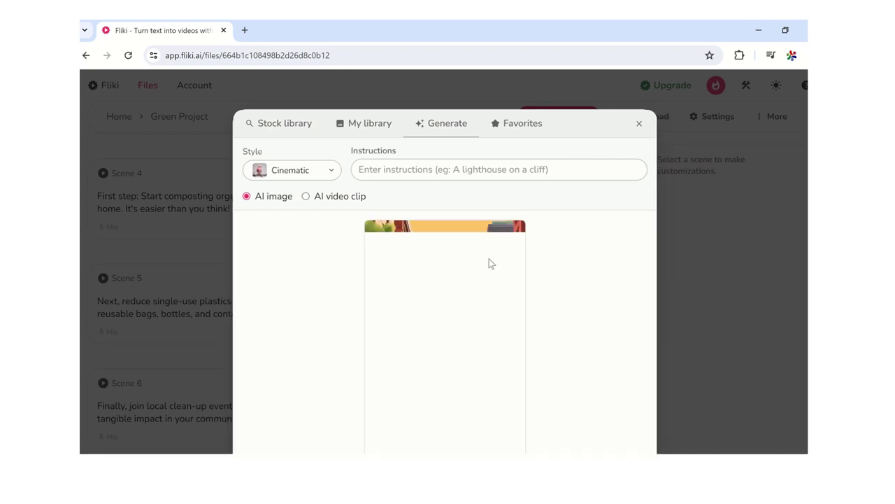
pyautogui.scroll(-2, 482, 308)
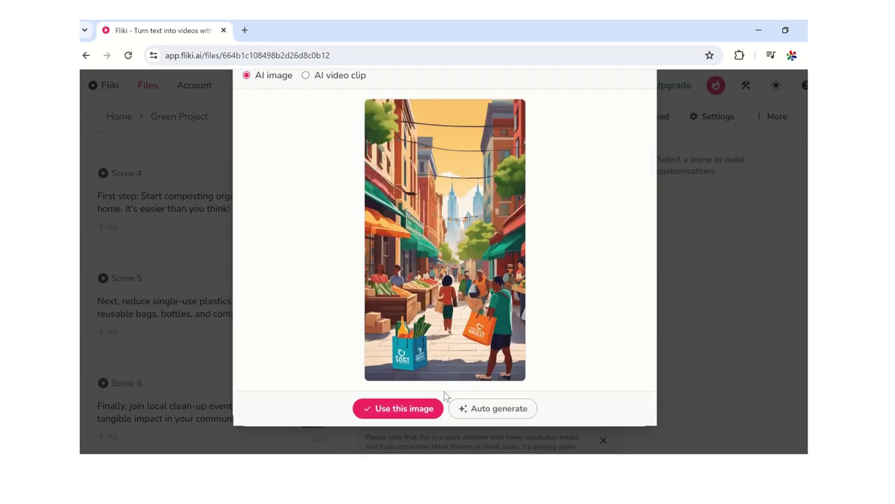
pyautogui.click(492, 410)
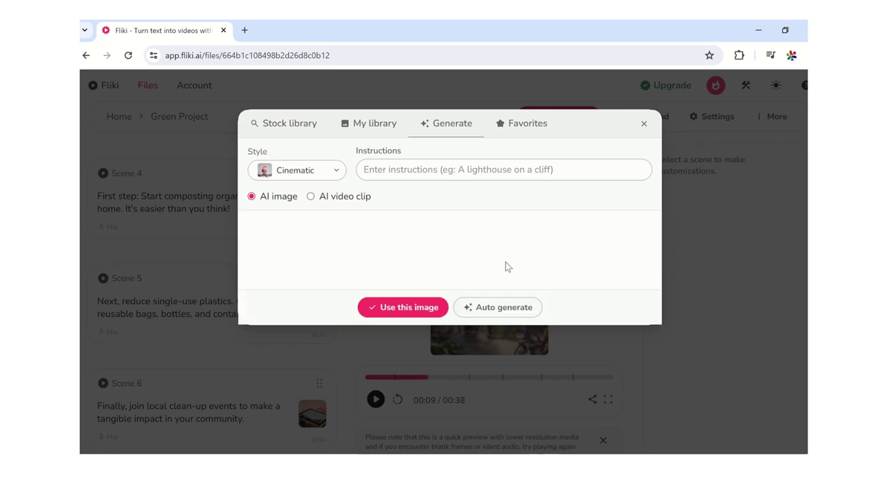
pyautogui.scroll(-3, 492, 313)
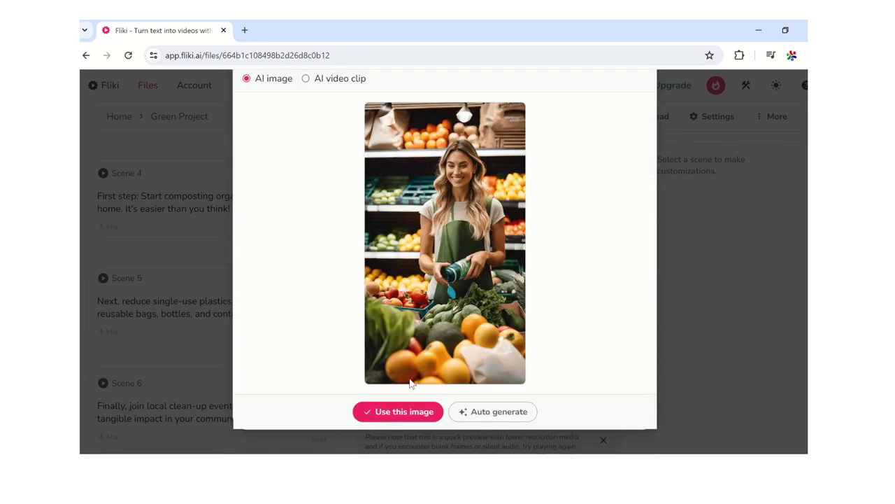
pyautogui.click(397, 415)
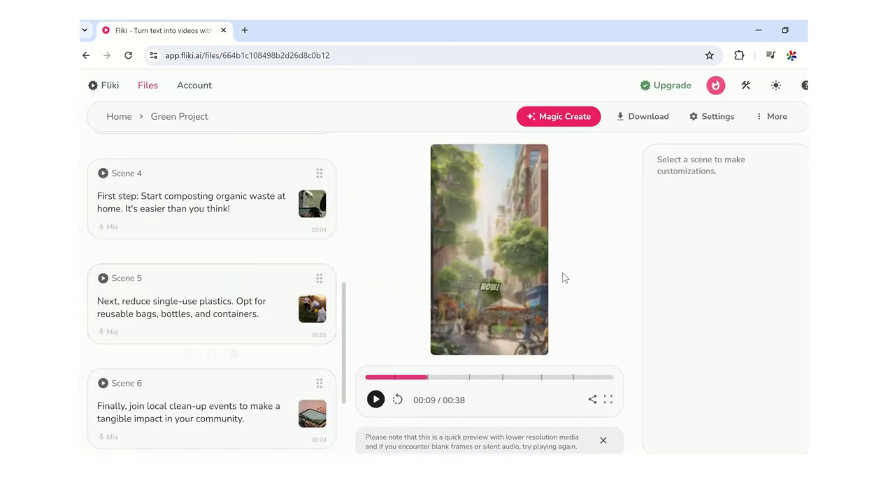
pyautogui.scroll(-1, 256, 303)
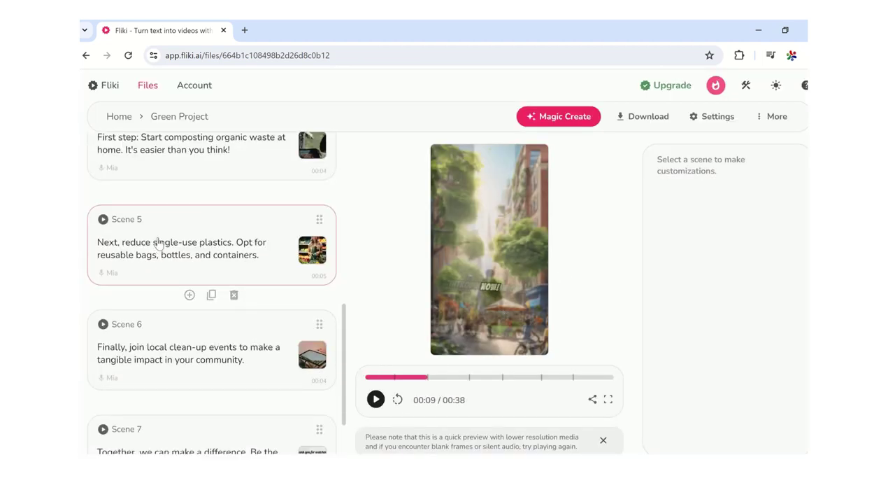
pyautogui.scroll(-2, 213, 294)
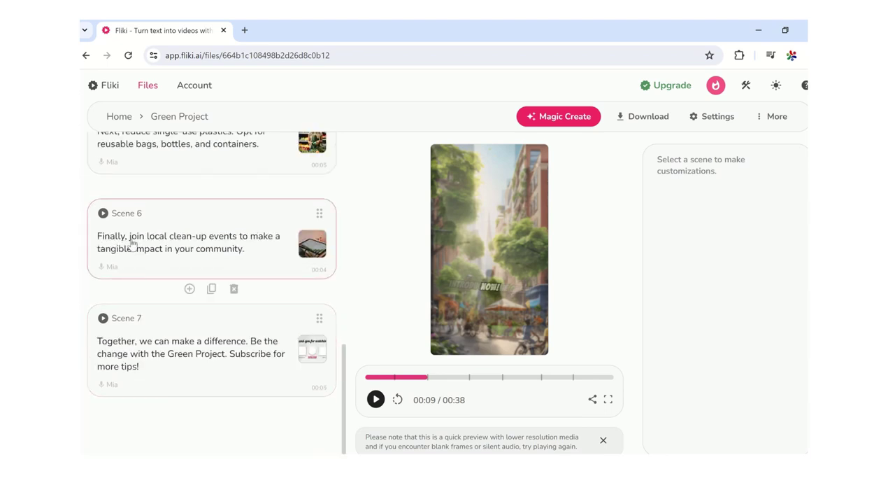
pyautogui.click(324, 251)
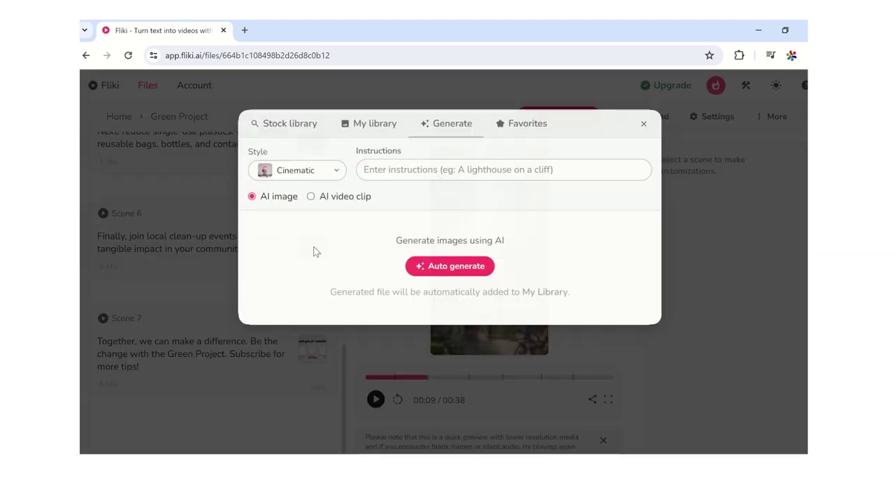
pyautogui.click(644, 124)
# Auto-generate a Cinematic AI image for Scene 7 and use it as the scene's media.
pyautogui.click(316, 353)
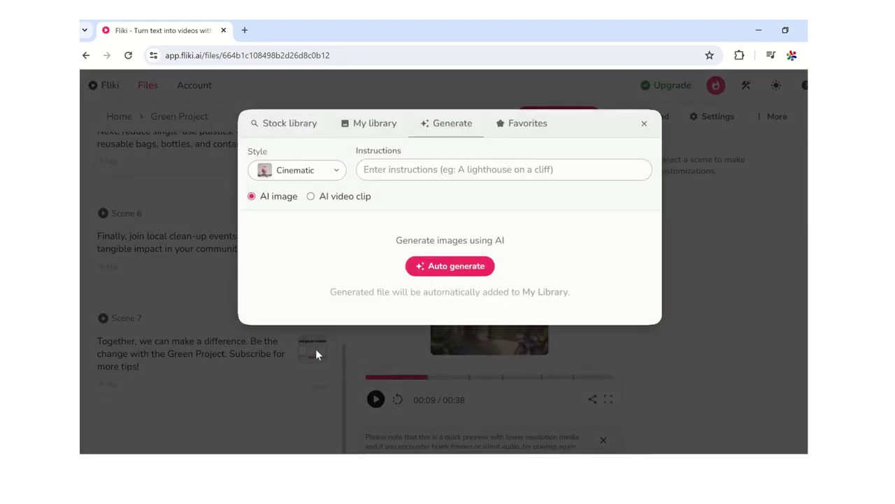
pyautogui.click(433, 271)
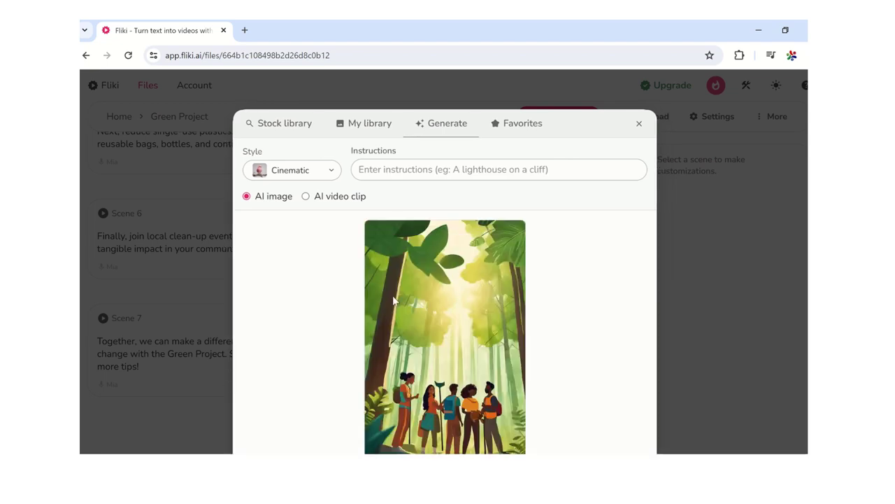
pyautogui.click(405, 412)
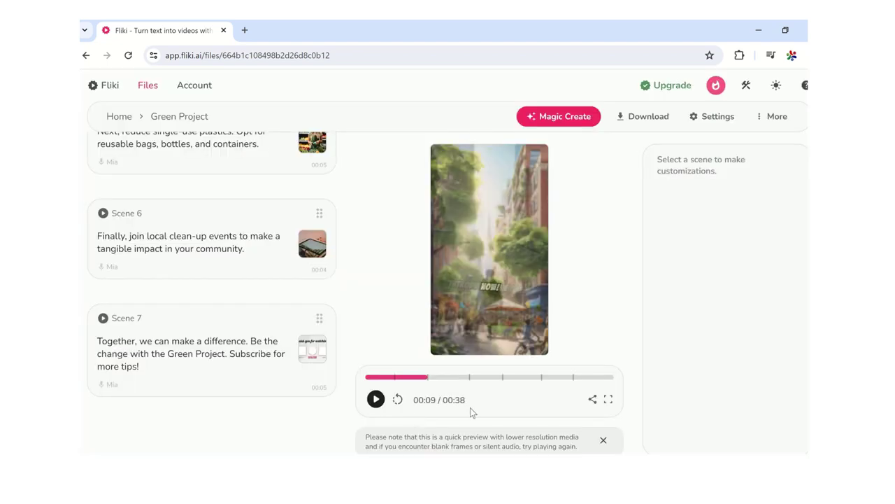
pyautogui.moveTo(314, 354)
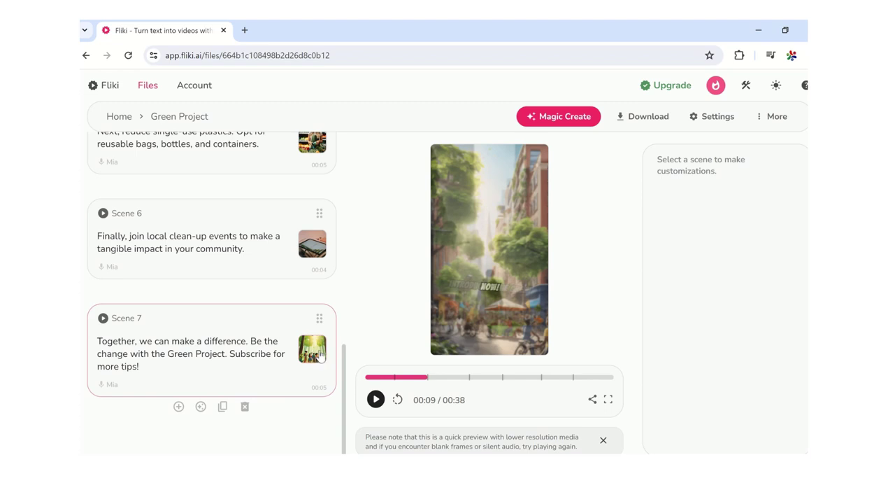
# Play the video preview and start a new export at 720p resolution in mp4 format.
pyautogui.click(376, 400)
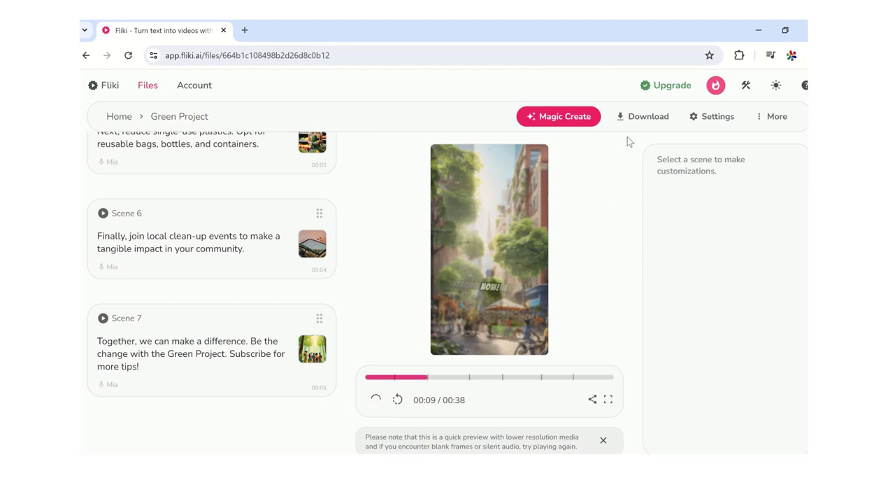
pyautogui.click(642, 120)
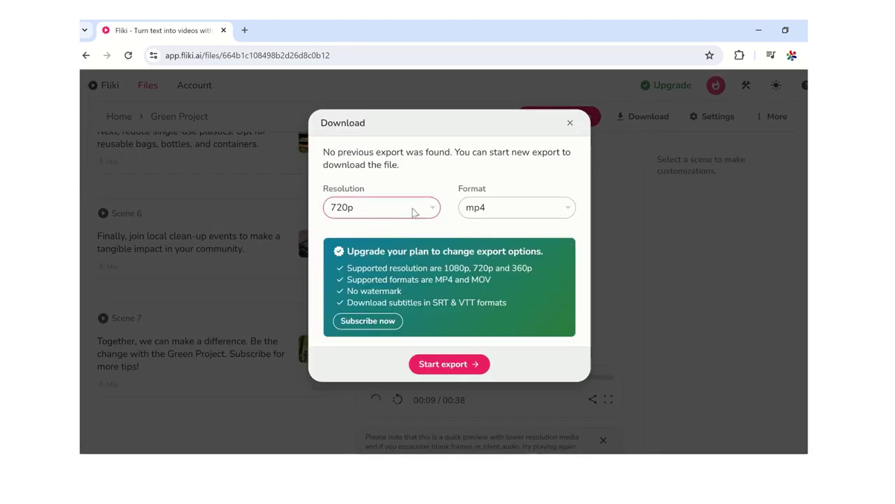
pyautogui.click(433, 210)
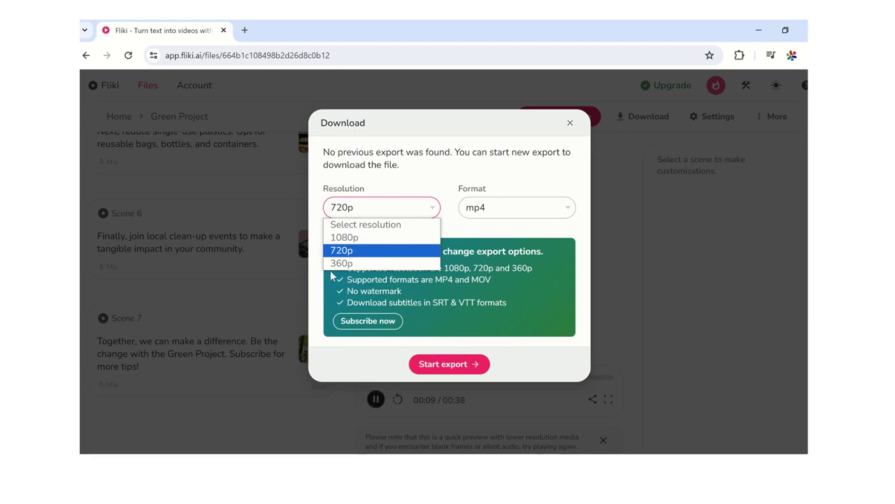
pyautogui.click(367, 250)
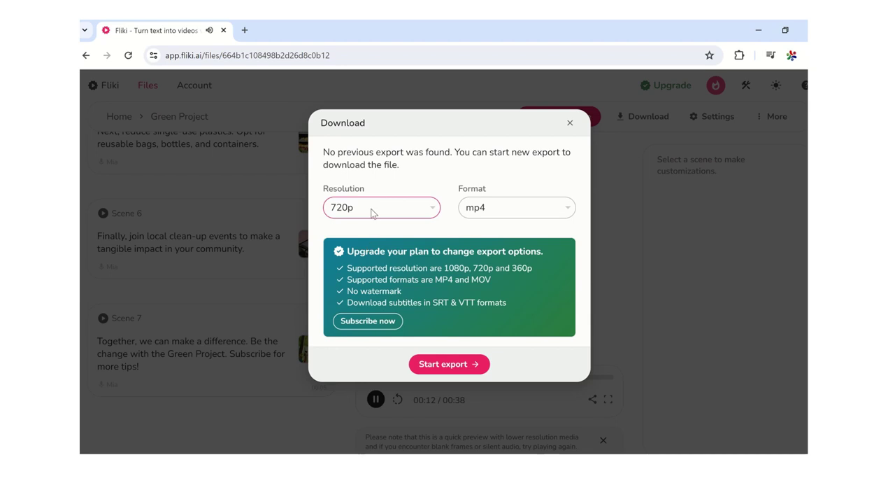
pyautogui.click(432, 365)
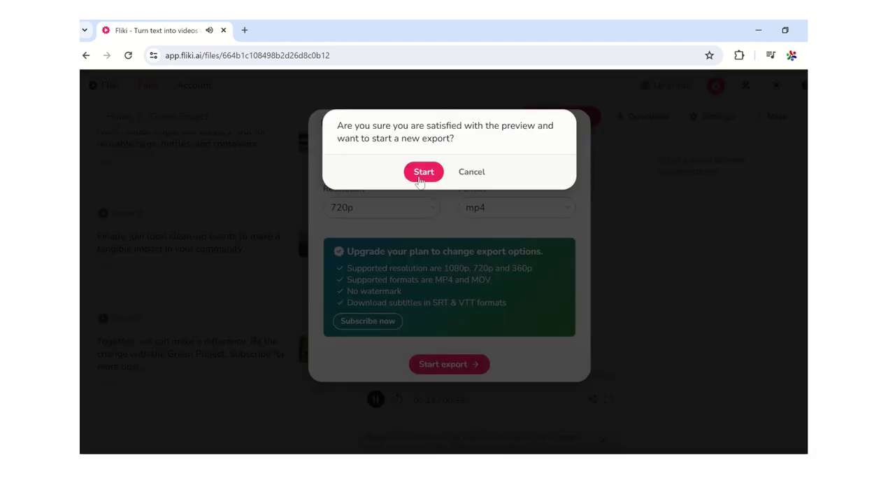
pyautogui.click(422, 171)
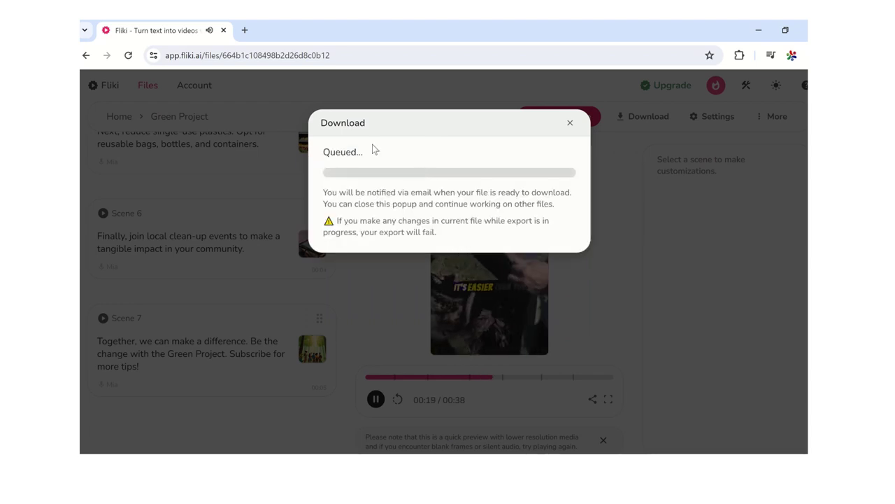
# Wait for the export to finish and download the exported video.
pyautogui.moveTo(324, 151); pyautogui.dragTo(365, 157)
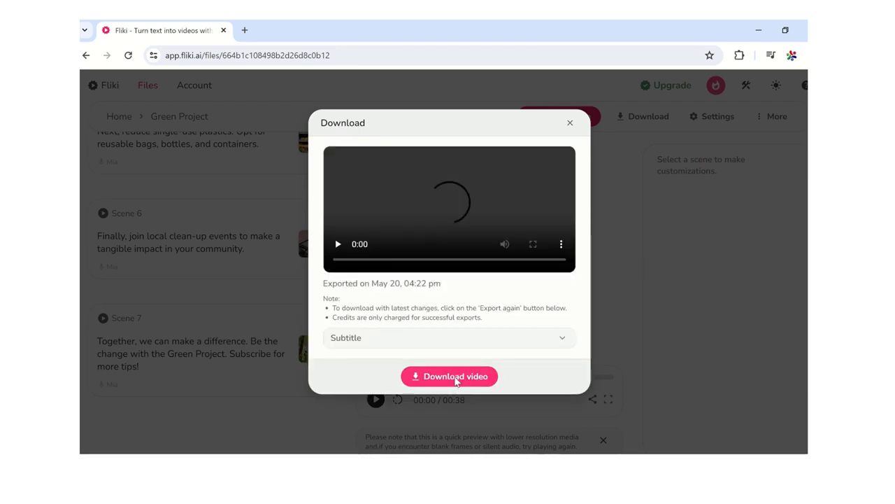
pyautogui.click(434, 428)
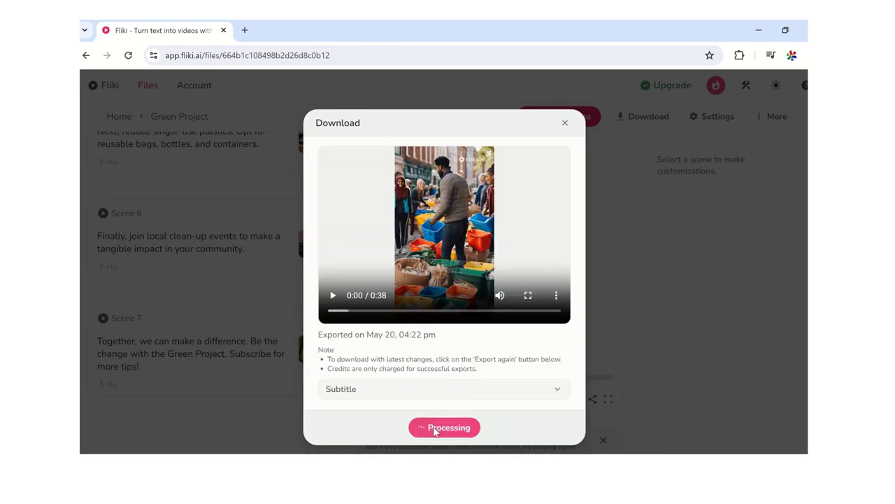